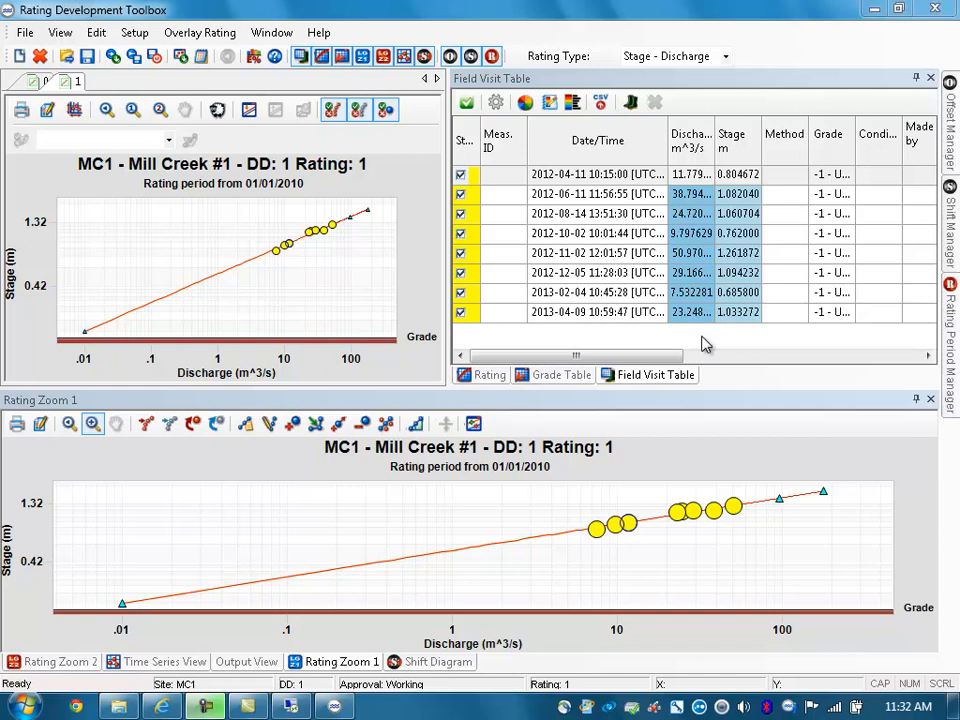
Step: Add the stage-logger time series to the calibration data columns of Mill Creek #1's field visit table
{"action": "left_click", "coordinate": [496, 104]}
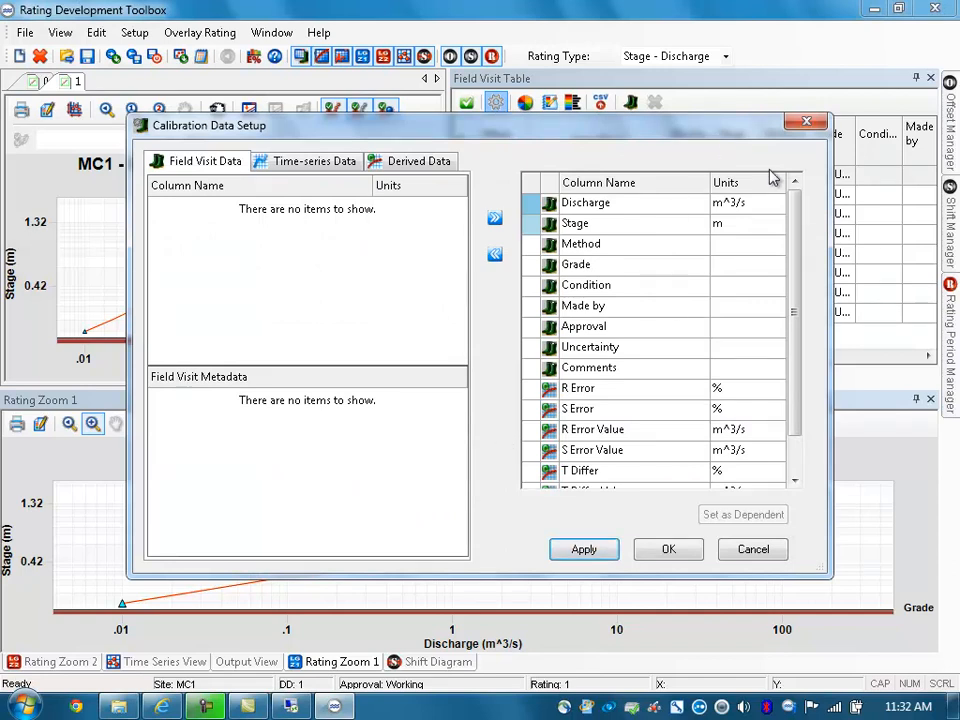
{"action": "left_click_drag", "start_coordinate": [696, 130], "coordinate": [597, 213]}
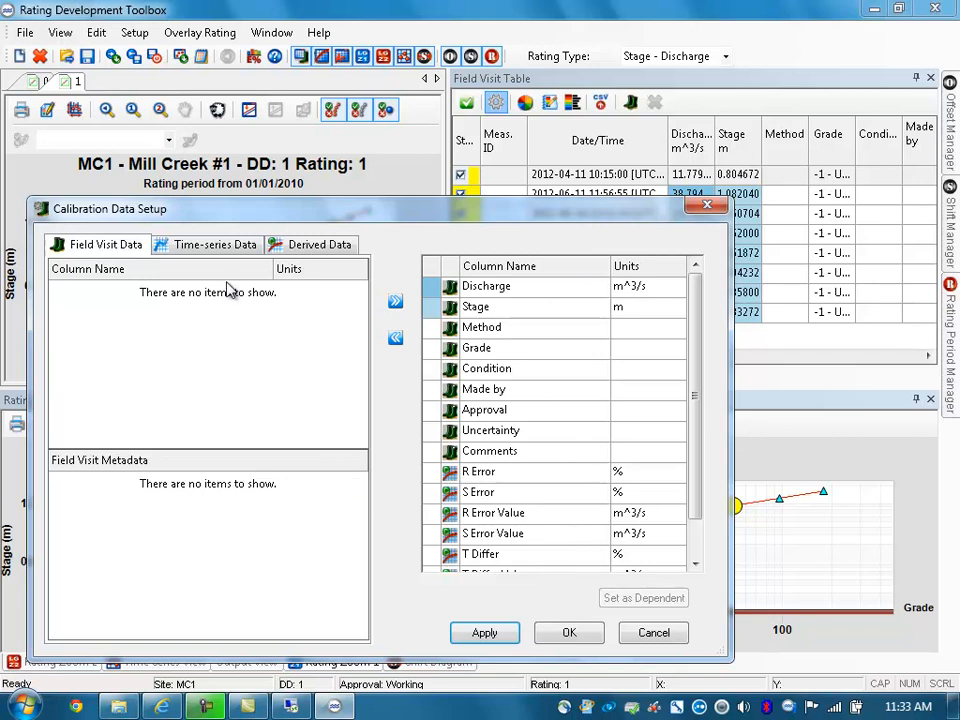
{"action": "left_click", "coordinate": [201, 247]}
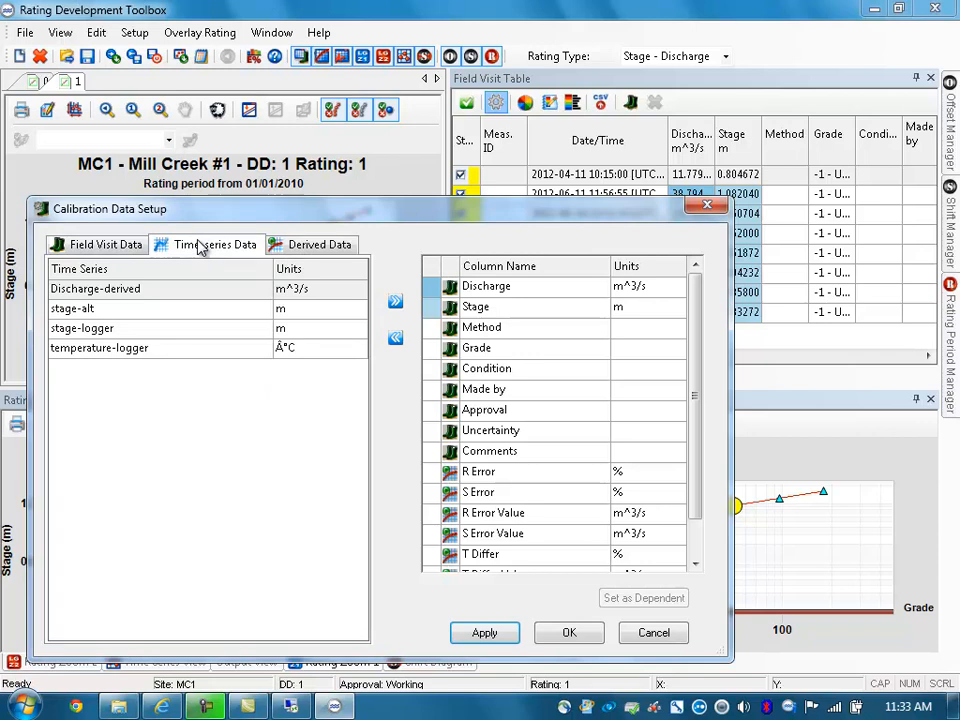
{"action": "left_click", "coordinate": [145, 338]}
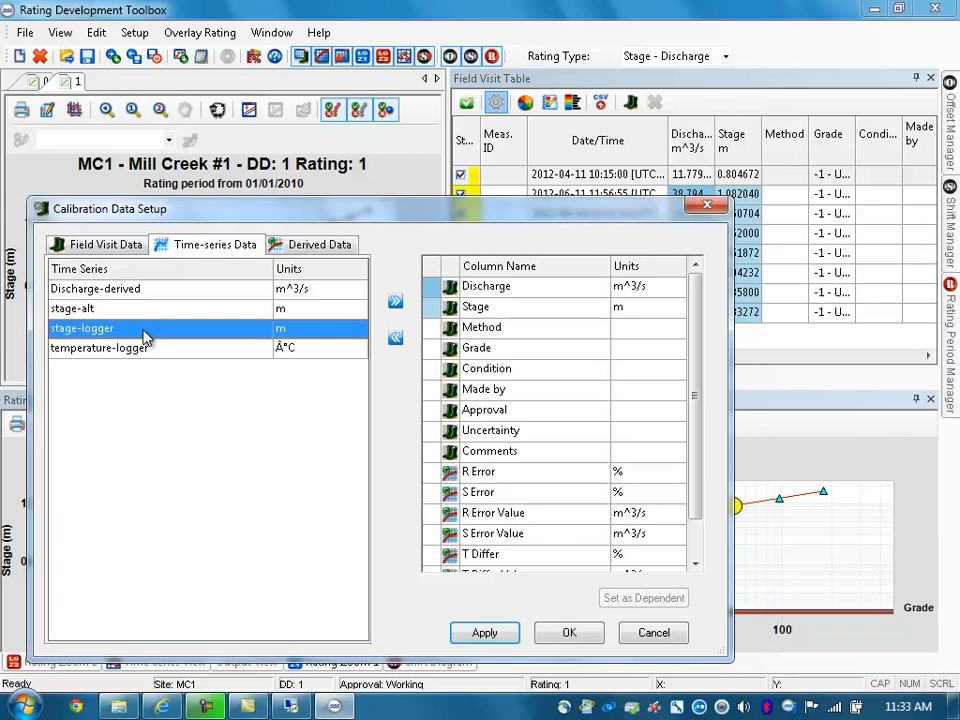
{"action": "left_click", "coordinate": [396, 303]}
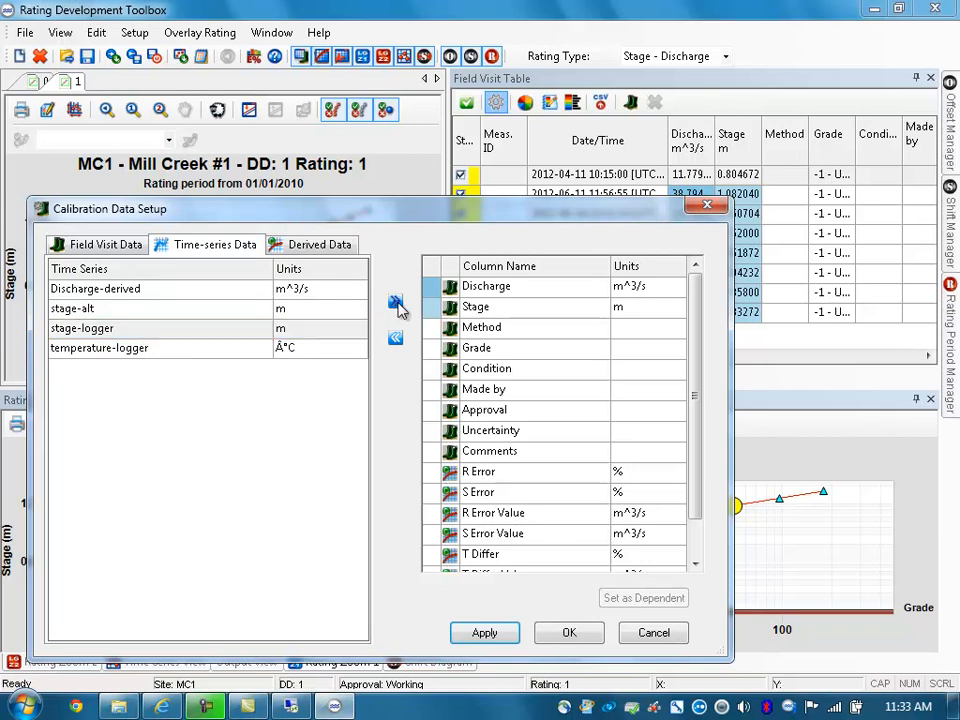
Step: Move the stage-logger column directly below Stage, apply the calibration data setup, and widen the column in the Field Visit Table
{"action": "left_click_drag", "start_coordinate": [696, 345], "coordinate": [696, 439]}
{"action": "left_click_drag", "start_coordinate": [505, 556], "coordinate": [516, 316]}
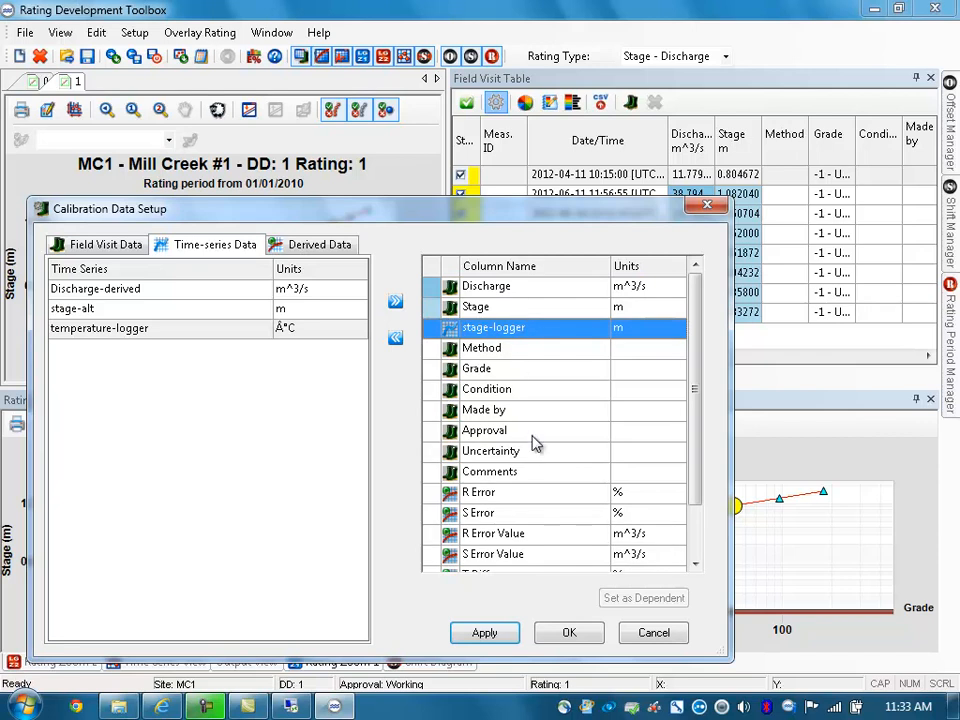
{"action": "left_click", "coordinate": [484, 633]}
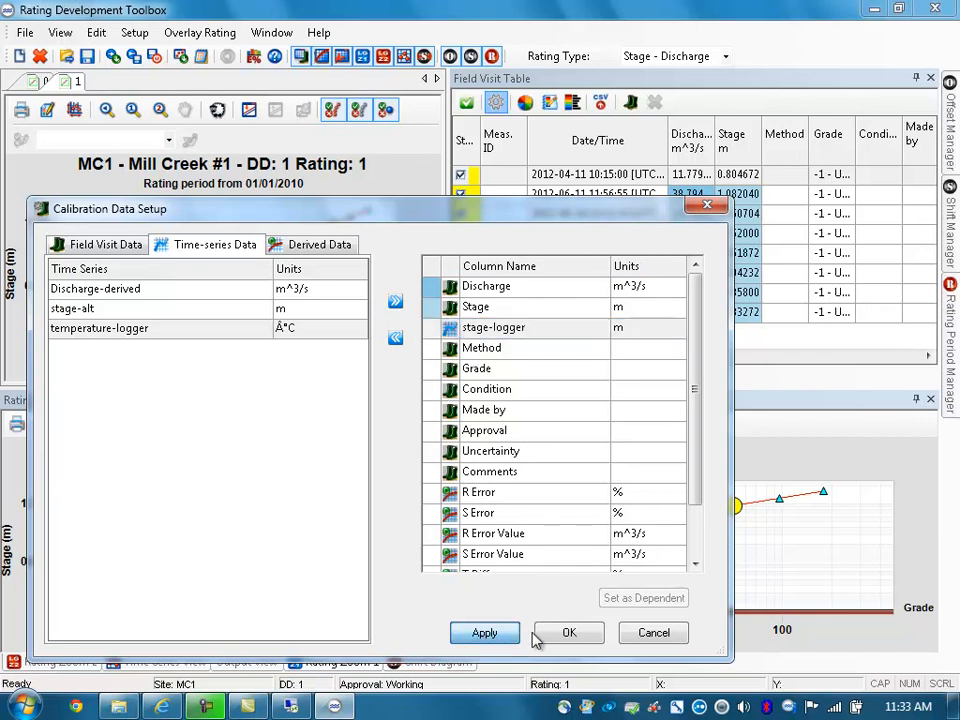
{"action": "left_click", "coordinate": [566, 633]}
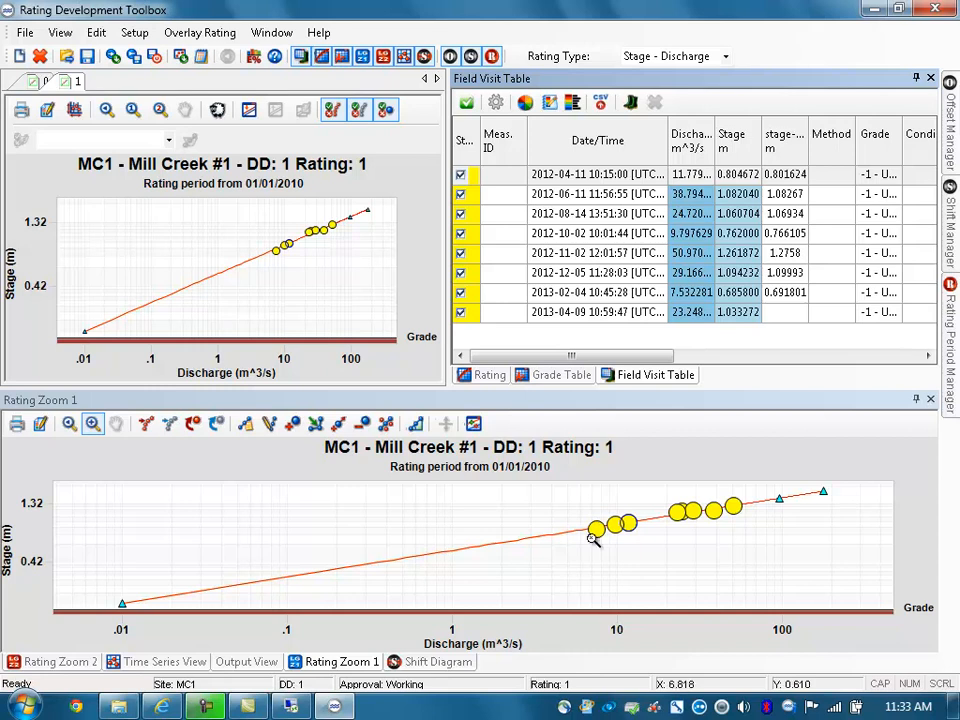
{"action": "left_click_drag", "start_coordinate": [812, 133], "coordinate": [830, 135]}
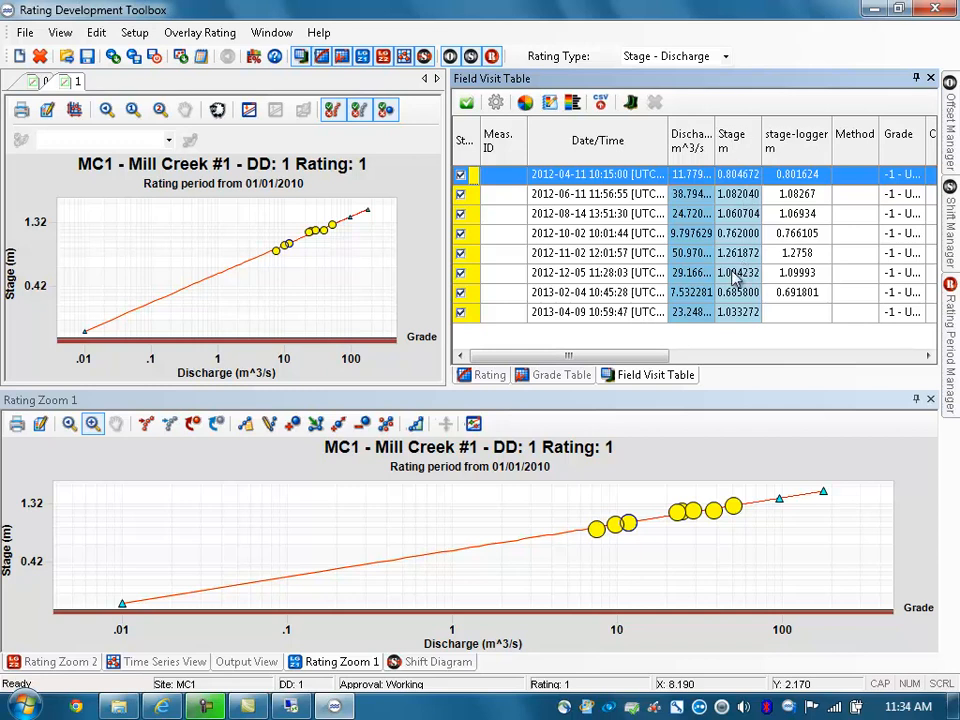
Step: Set the rating's independent calibration data to stage-logger (m) in the Rating Setup and apply it
{"action": "left_click", "coordinate": [137, 35]}
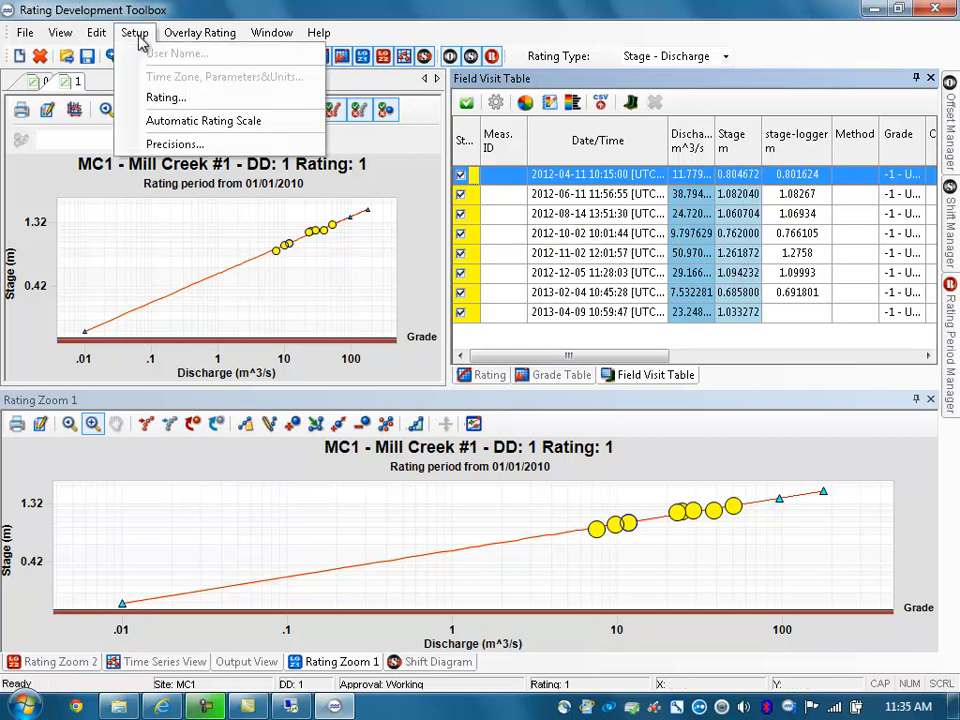
{"action": "left_click", "coordinate": [160, 97]}
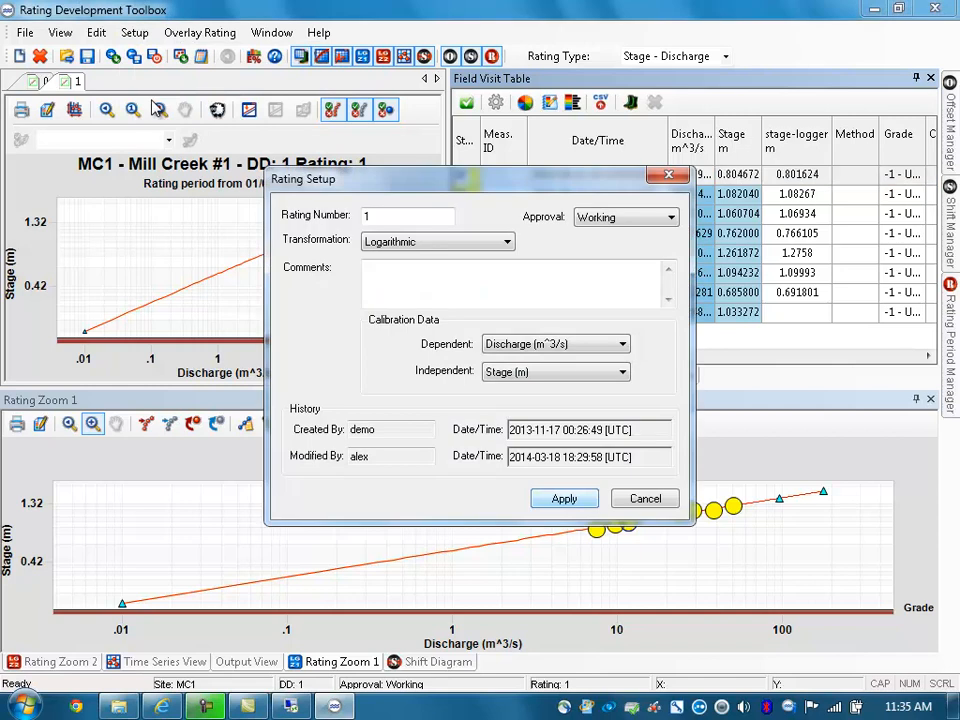
{"action": "left_click", "coordinate": [560, 381]}
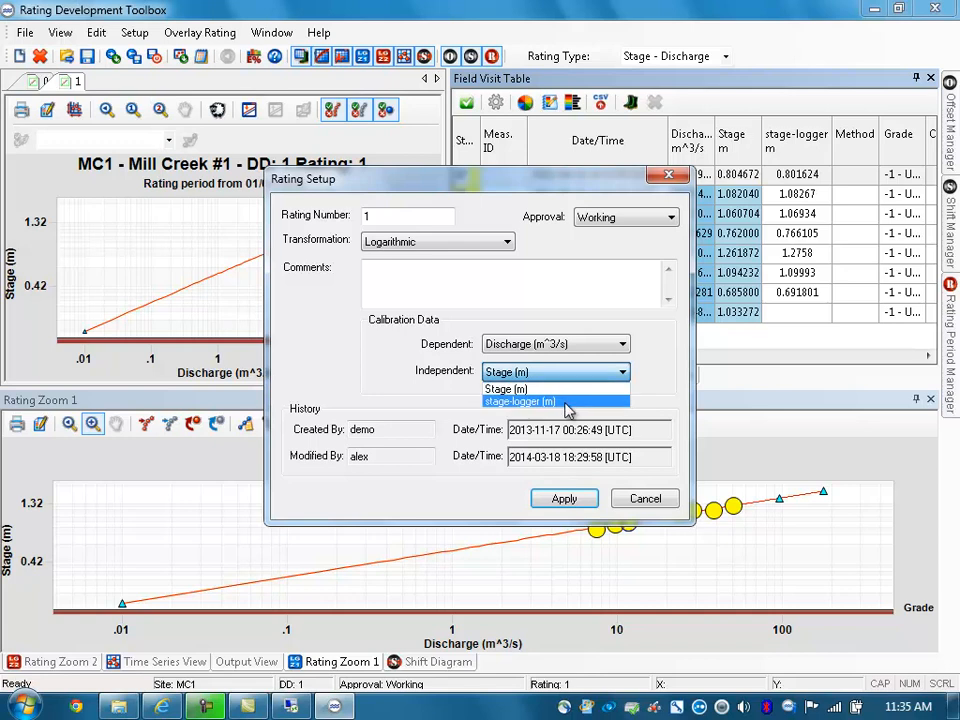
{"action": "left_click", "coordinate": [573, 402]}
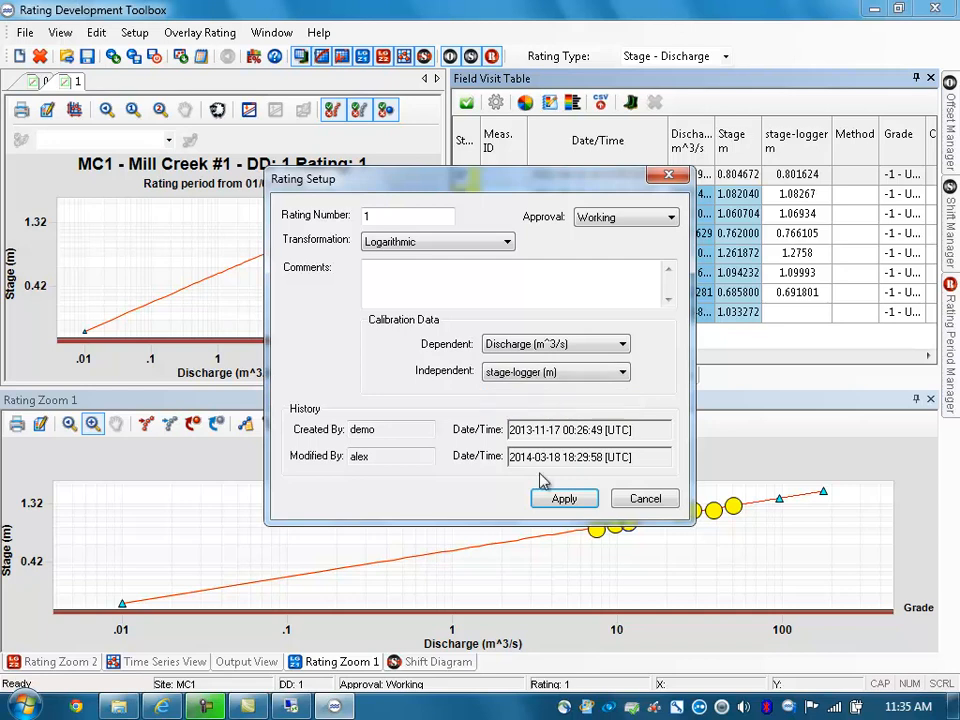
{"action": "left_click", "coordinate": [580, 499]}
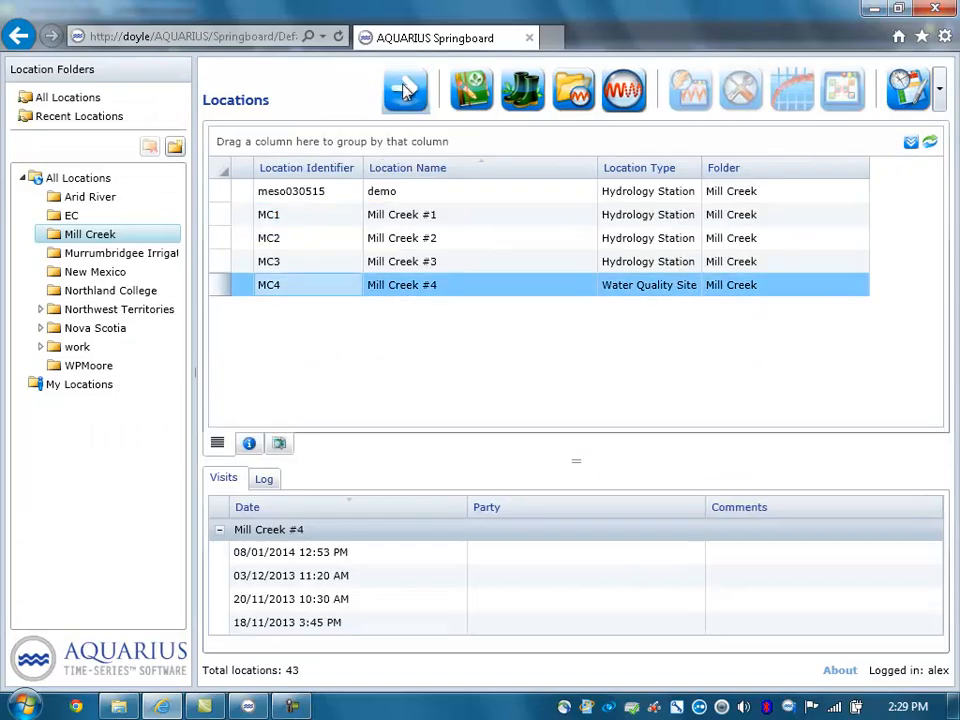
Step: Open Mill Creek #4's data sets in AQUARIUS Springboard and examine the 12:53 TSS measurement from the 2014-01-08 field visit
{"action": "left_click", "coordinate": [400, 100]}
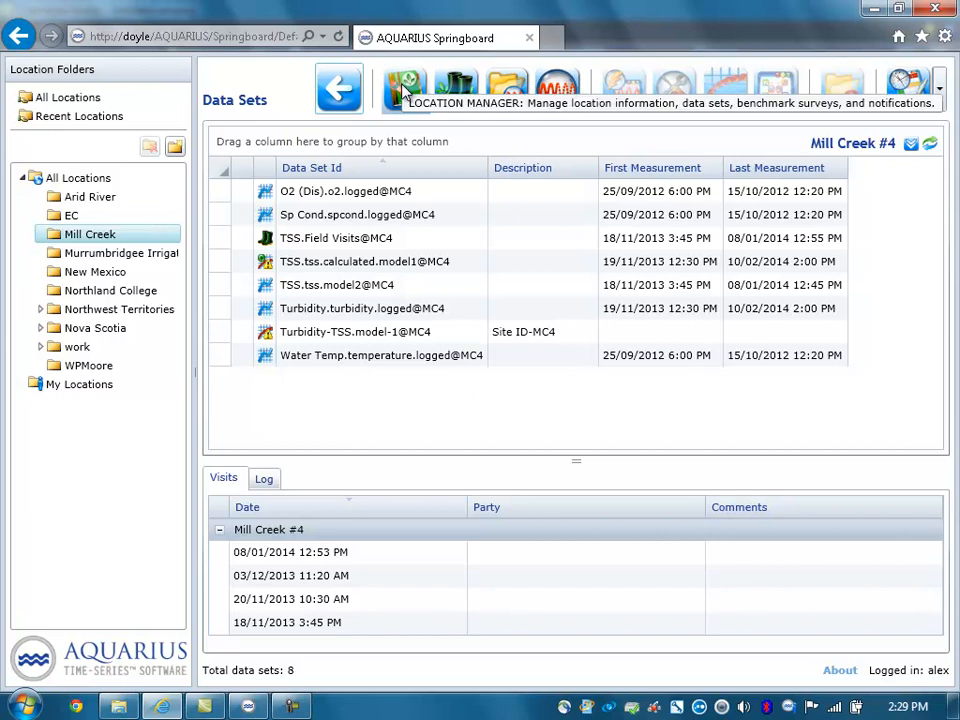
{"action": "left_click", "coordinate": [446, 90]}
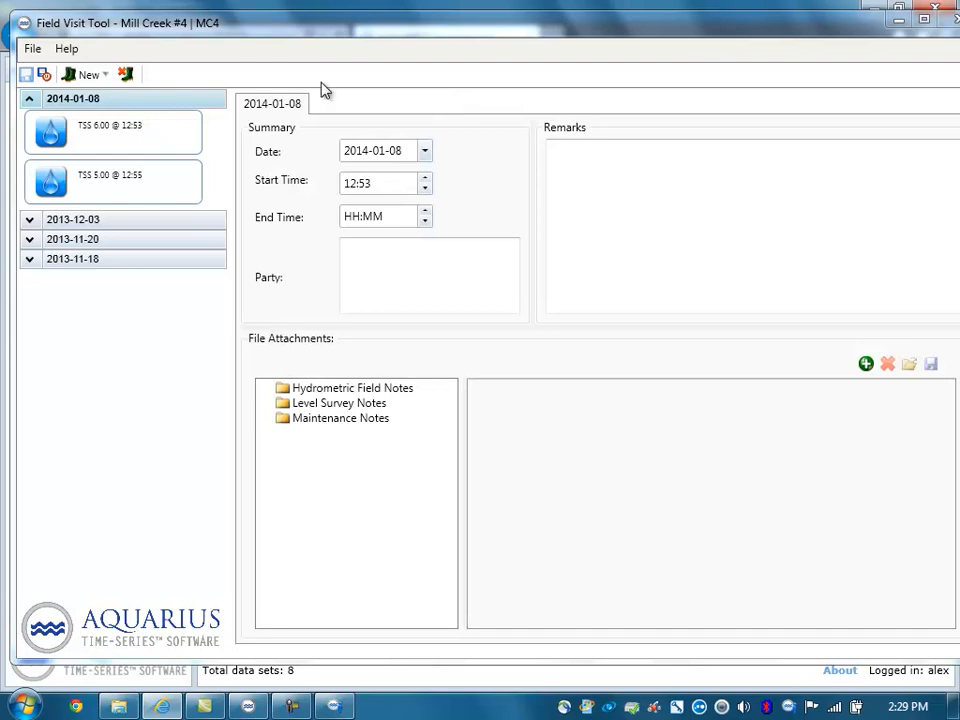
{"action": "left_click", "coordinate": [141, 130]}
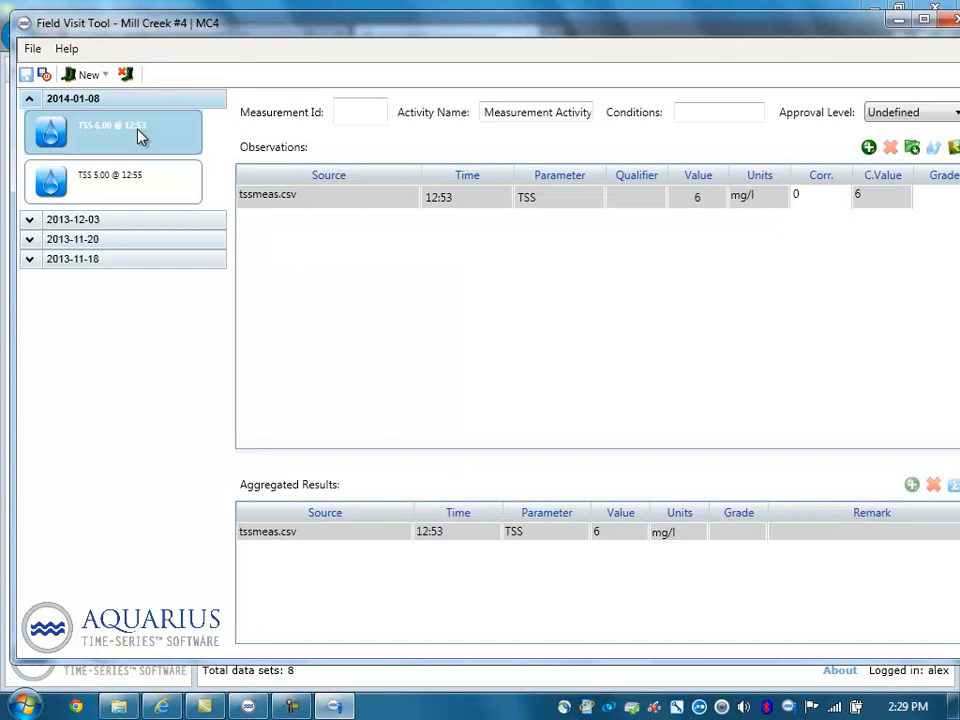
{"action": "double_click", "coordinate": [25, 24]}
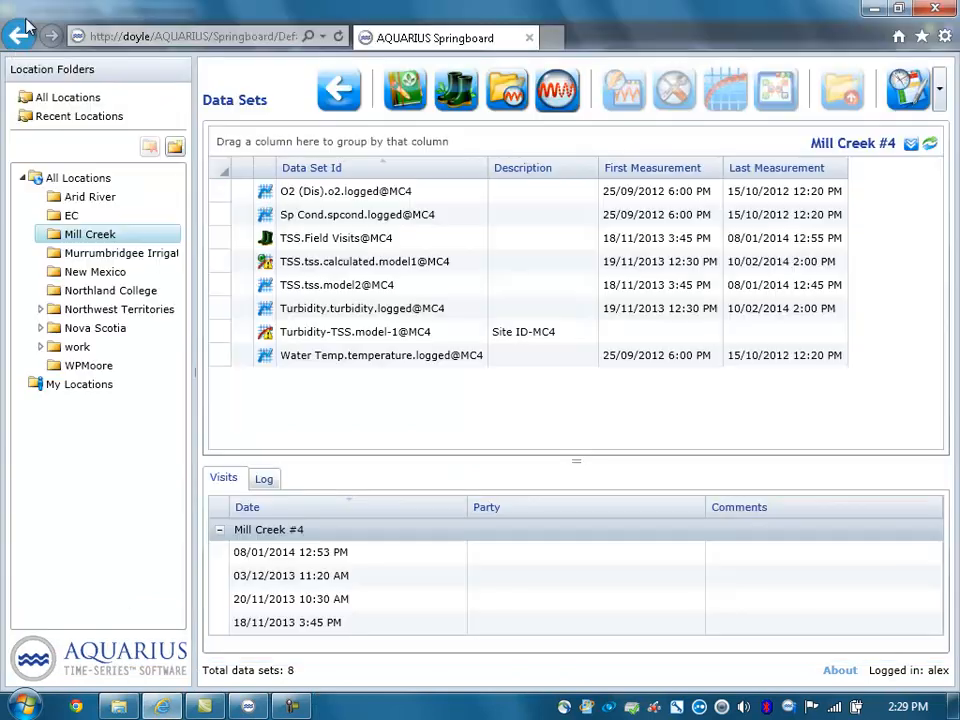
Step: Examine the Turbidity.turbidity.logged@MC4 time series in a quick view and close it
{"action": "left_click", "coordinate": [353, 318]}
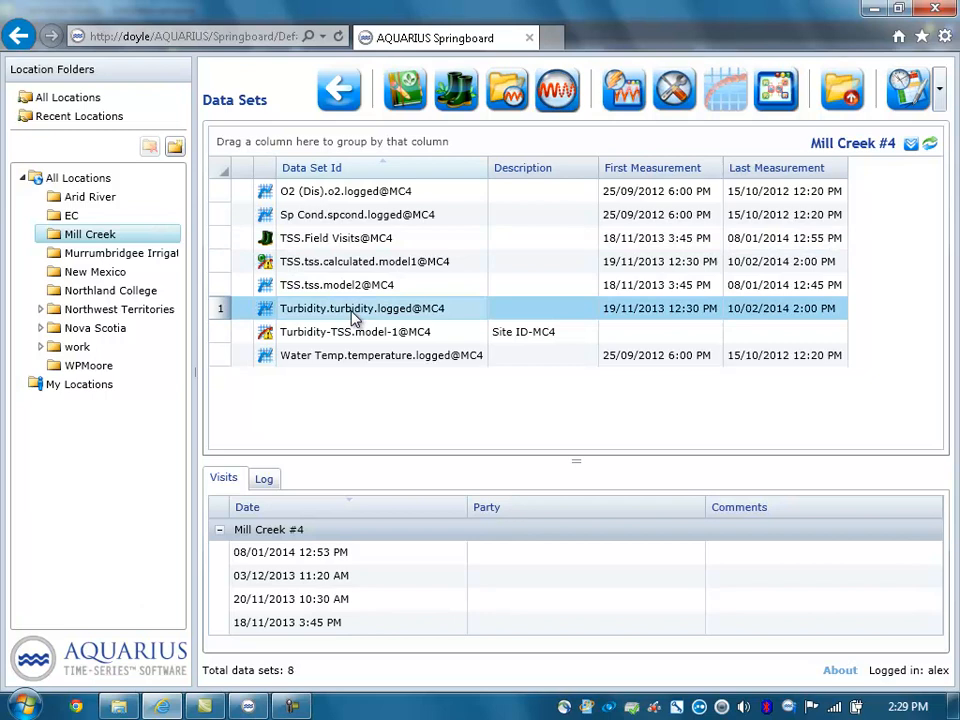
{"action": "right_click", "coordinate": [354, 319]}
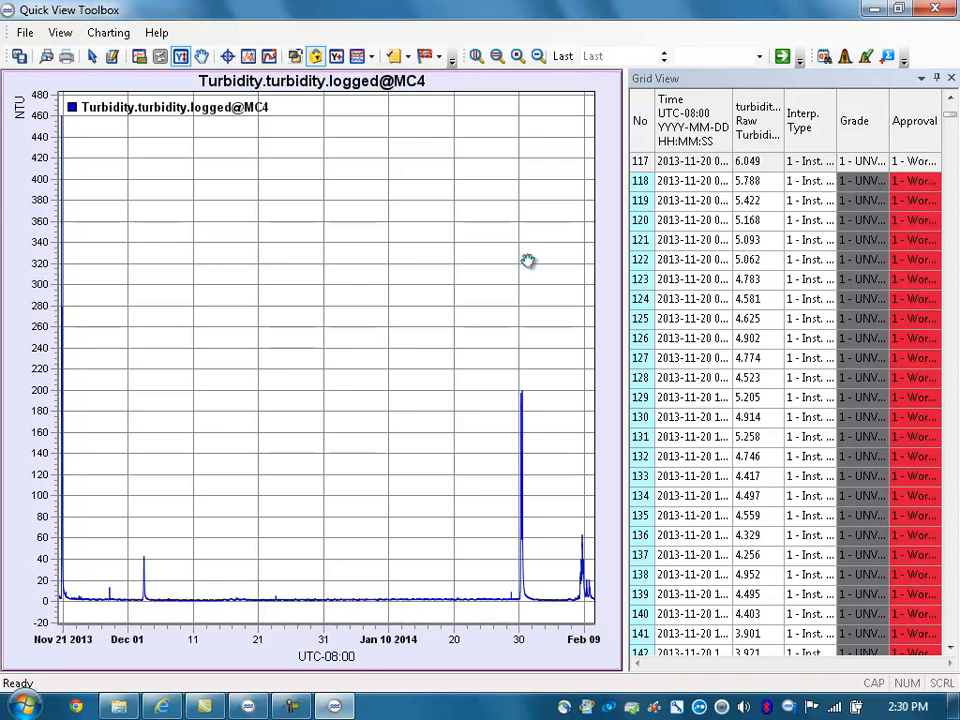
{"action": "left_click", "coordinate": [936, 10]}
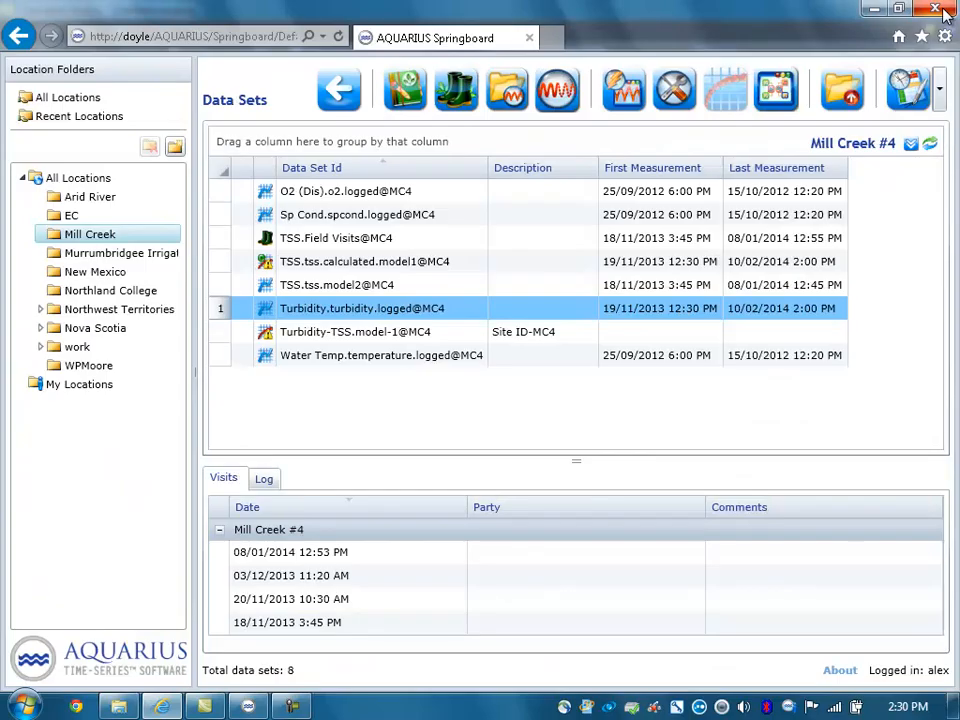
Step: Open the Turbidity-TSS.model-1@MC4 rating model in the Rating Development Toolbox
{"action": "left_click", "coordinate": [355, 331]}
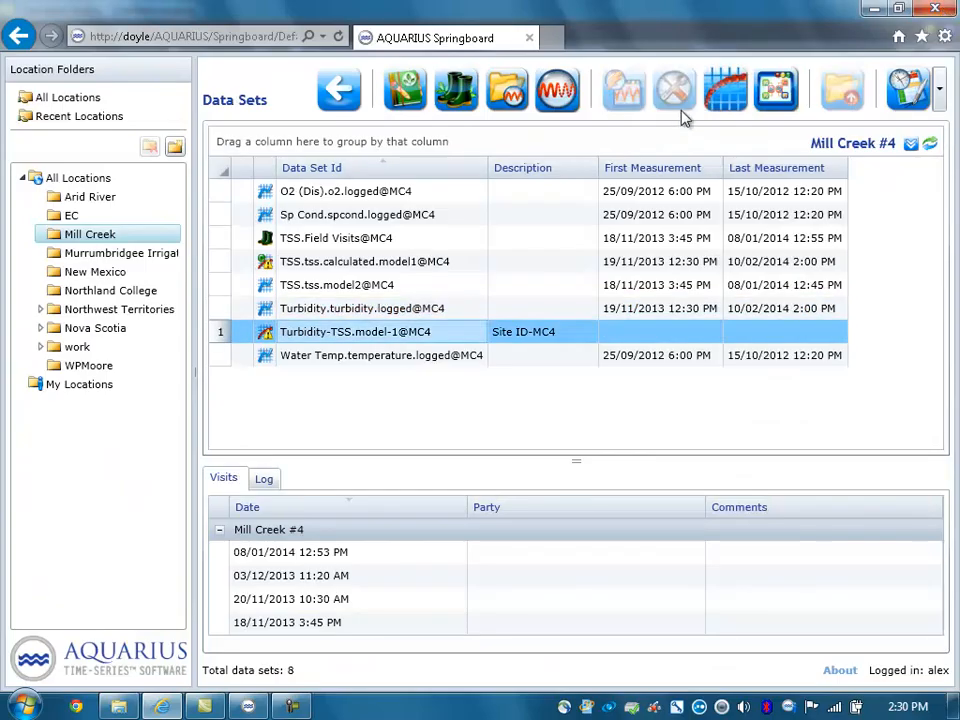
{"action": "left_click", "coordinate": [726, 89]}
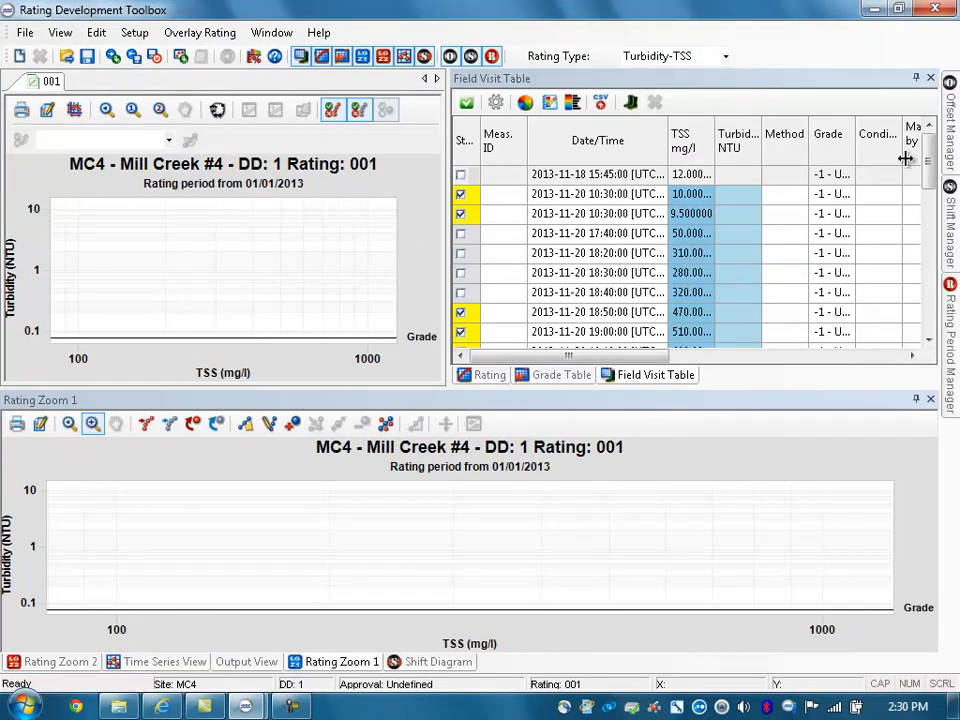
{"action": "mouse_move", "coordinate": [929, 160]}
{"action": "left_mouse_down"}
{"action": "mouse_move", "coordinate": [937, 240]}
{"action": "mouse_move", "coordinate": [929, 160]}
{"action": "left_mouse_up"}
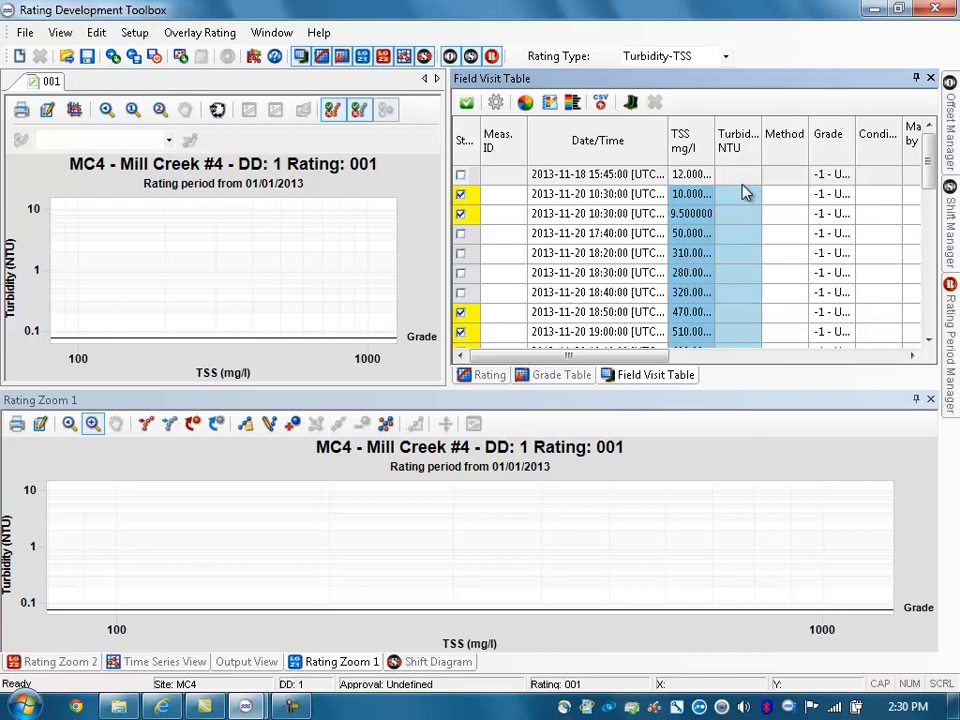
Step: Add the turbidity.logged time series to the calibration data columns of the Turbidity-TSS rating
{"action": "left_click", "coordinate": [496, 104]}
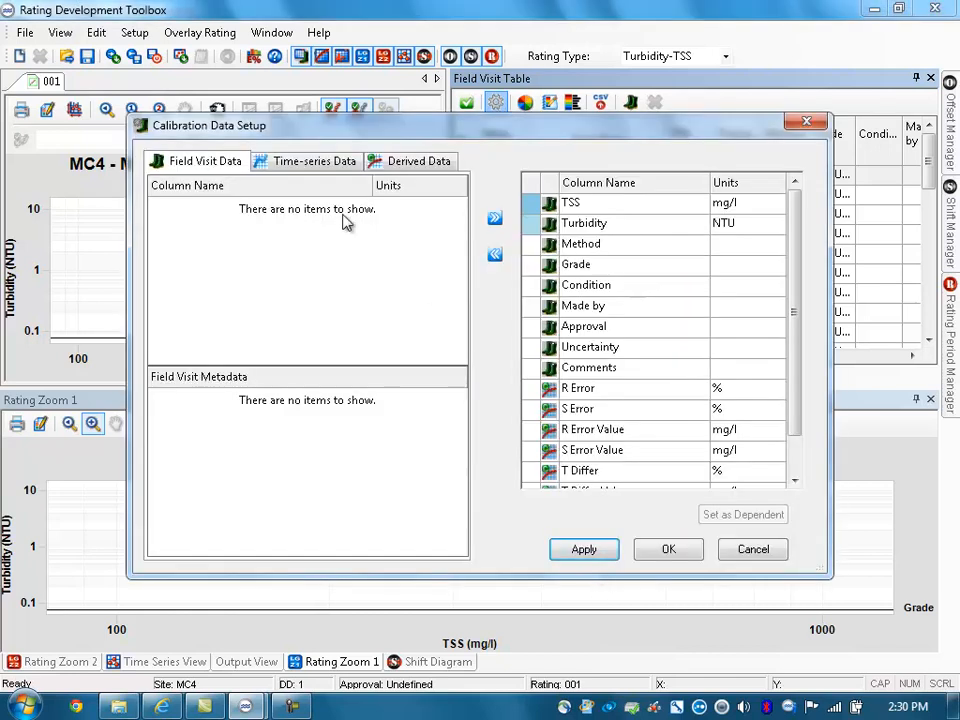
{"action": "left_click", "coordinate": [320, 165]}
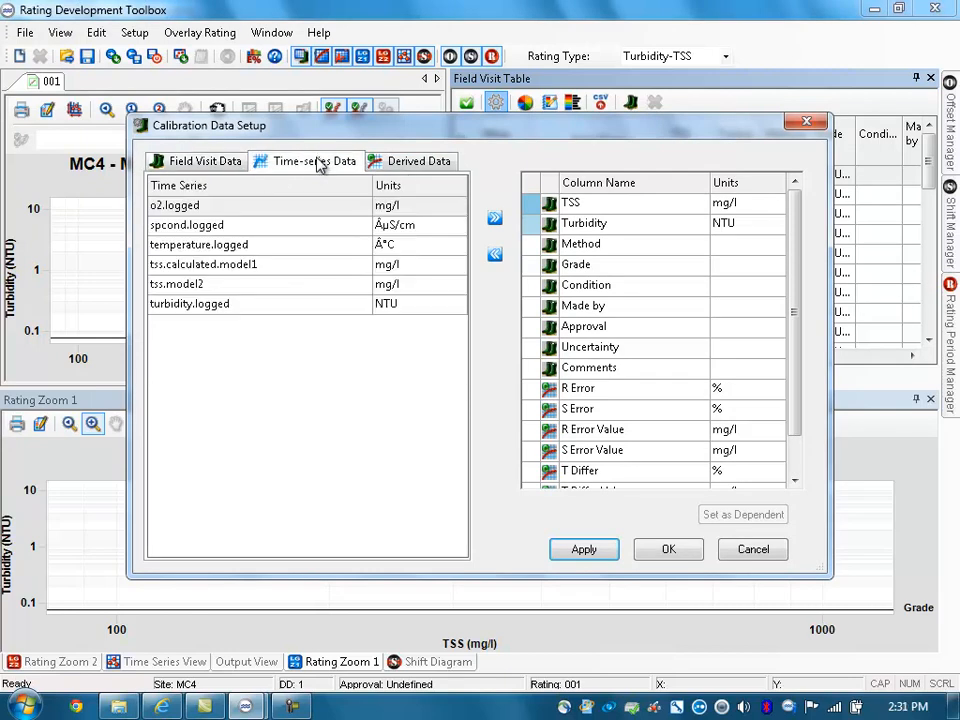
{"action": "left_click", "coordinate": [258, 309]}
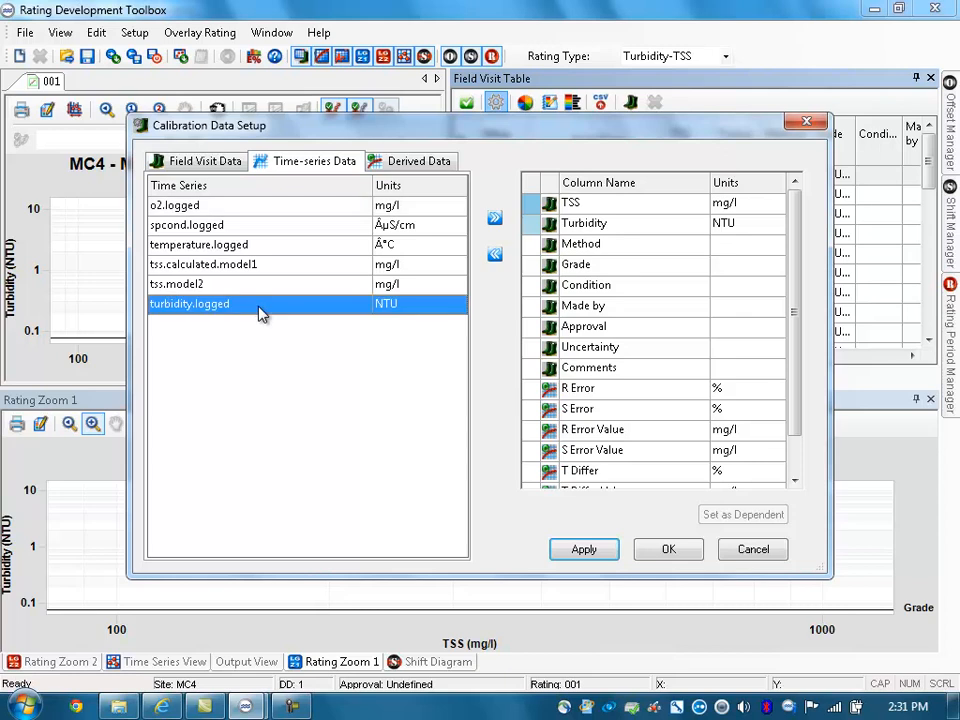
{"action": "left_click", "coordinate": [494, 220]}
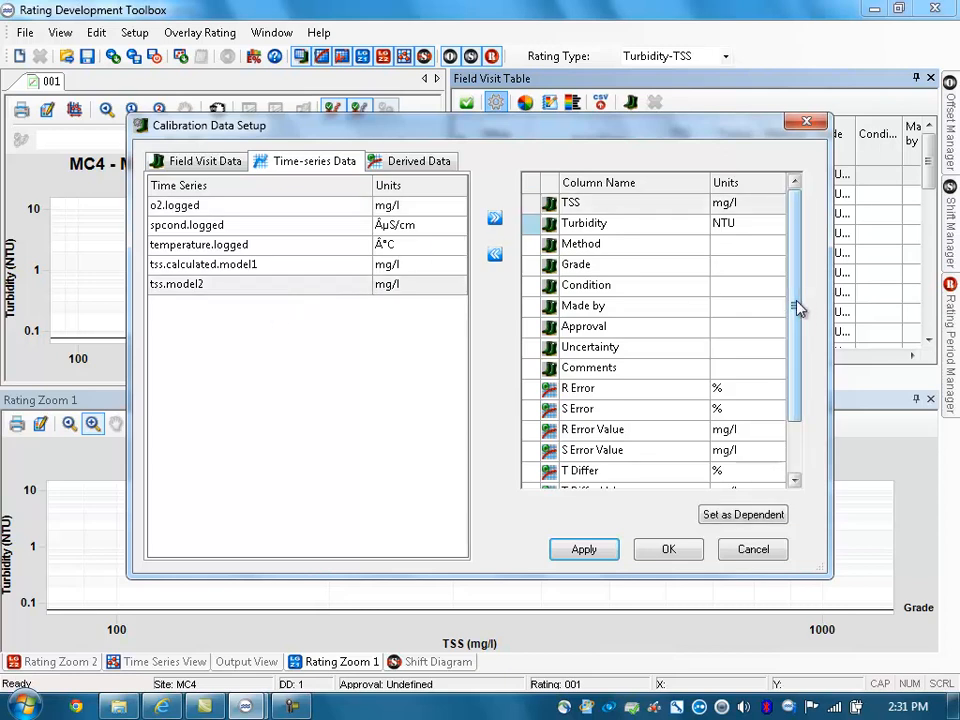
Step: Move the turbidity.logged column directly below Turbidity, apply the calibration data setup, and widen the column in the Field Visit Table
{"action": "left_click_drag", "start_coordinate": [796, 303], "coordinate": [755, 436]}
{"action": "left_click_drag", "start_coordinate": [625, 472], "coordinate": [618, 241]}
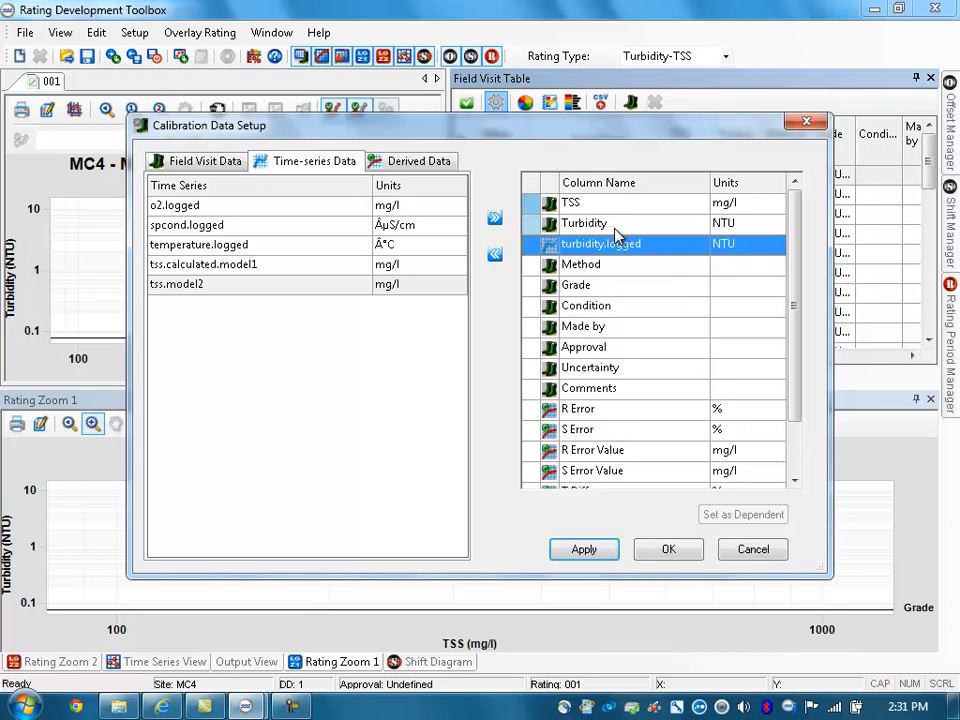
{"action": "left_click", "coordinate": [585, 549]}
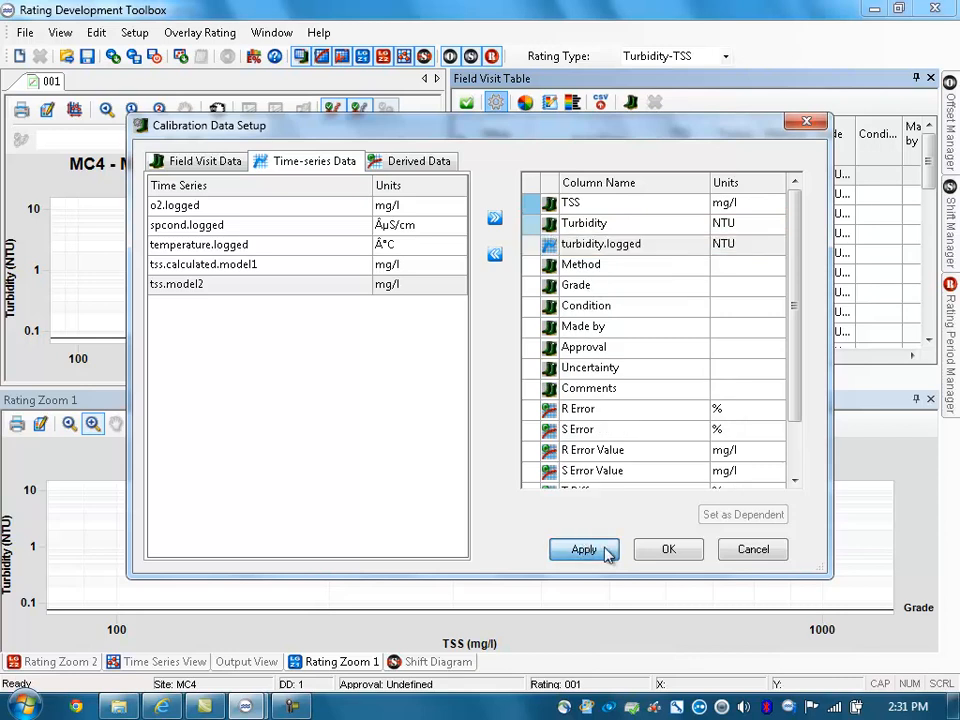
{"action": "left_click", "coordinate": [658, 550]}
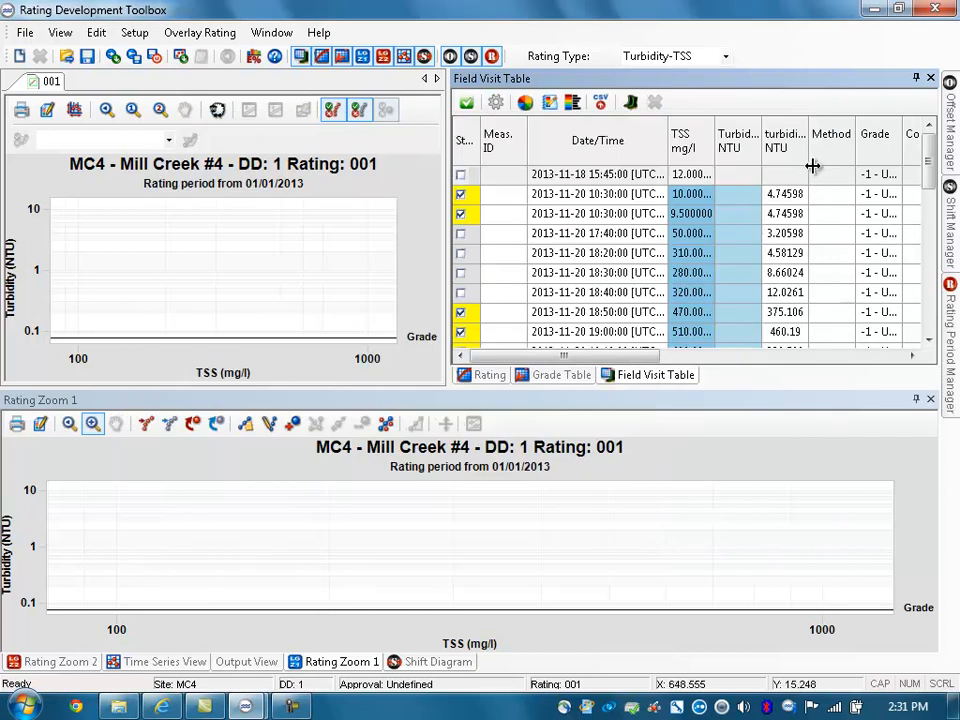
{"action": "left_click_drag", "start_coordinate": [812, 163], "coordinate": [864, 166]}
{"action": "left_click", "coordinate": [843, 164]}
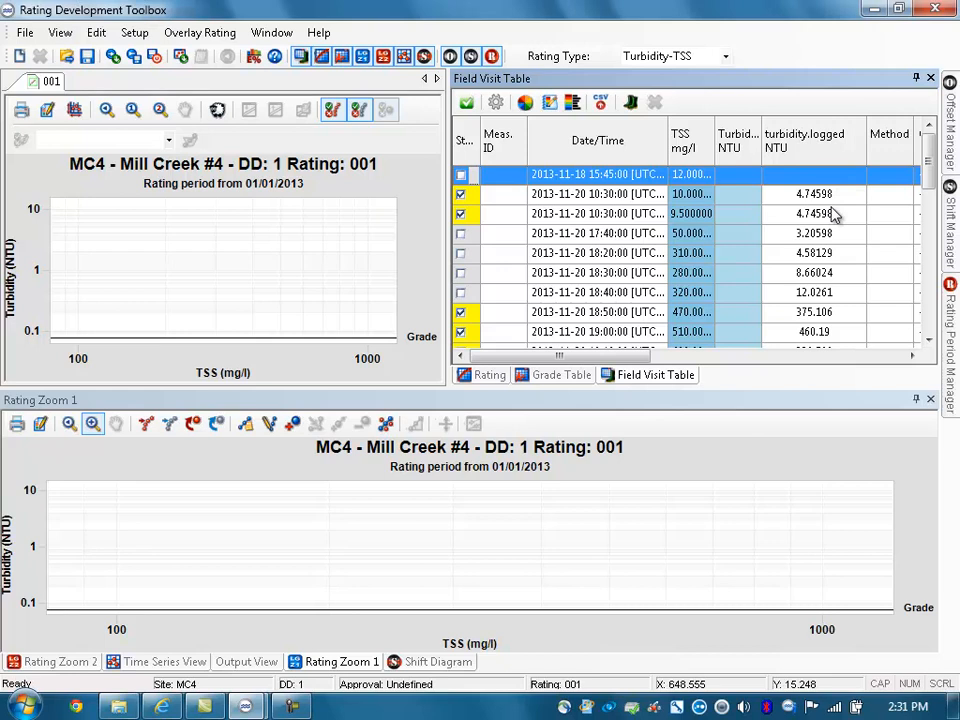
Step: In the setup of rating 001, set the independent calibration data to turbidity.logged (NTU) and apply it
{"action": "left_click", "coordinate": [140, 32]}
{"action": "left_click", "coordinate": [160, 98]}
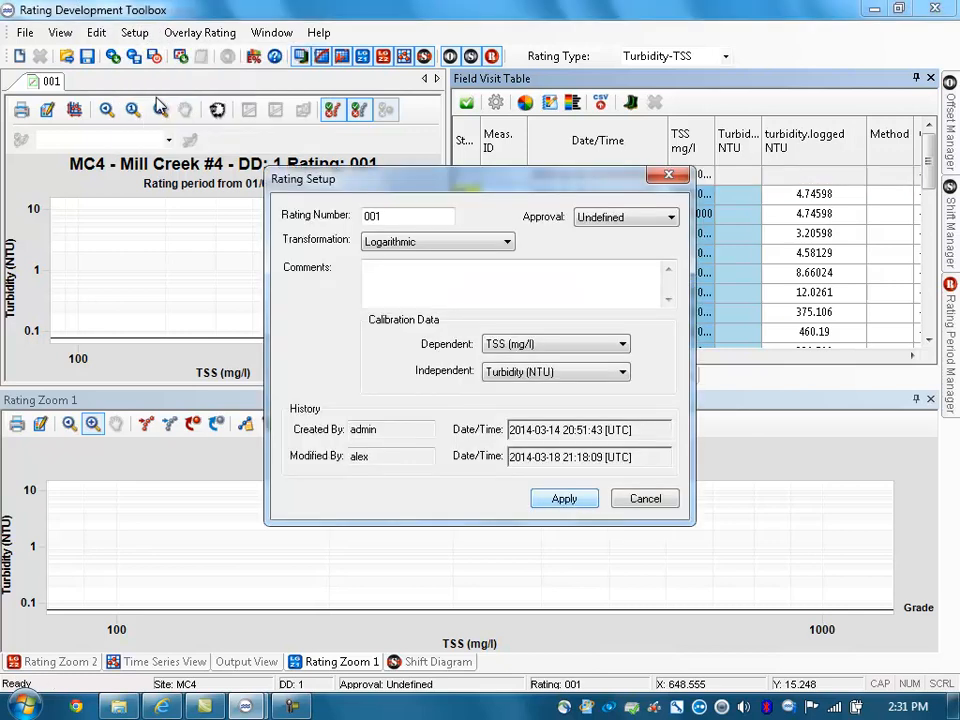
{"action": "left_click", "coordinate": [544, 373]}
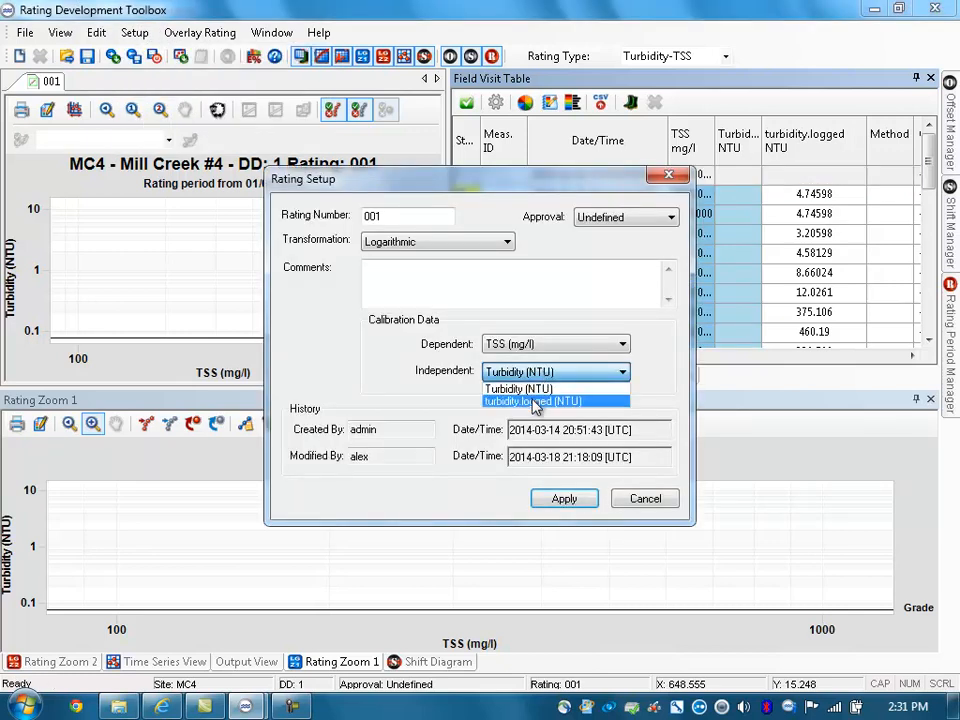
{"action": "left_click", "coordinate": [535, 402]}
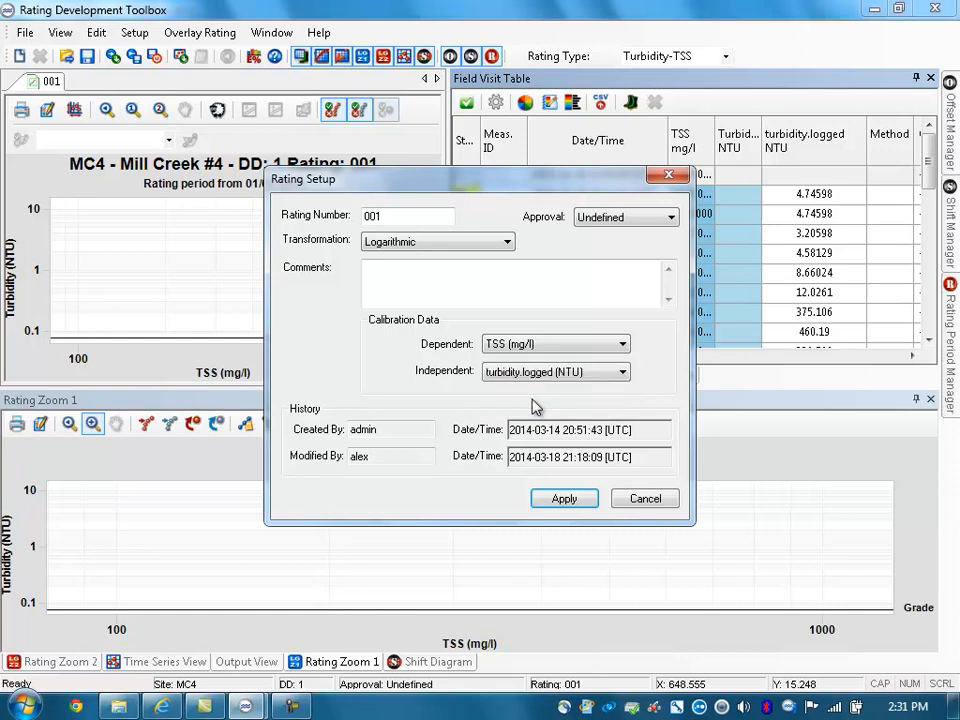
{"action": "left_click", "coordinate": [561, 497]}
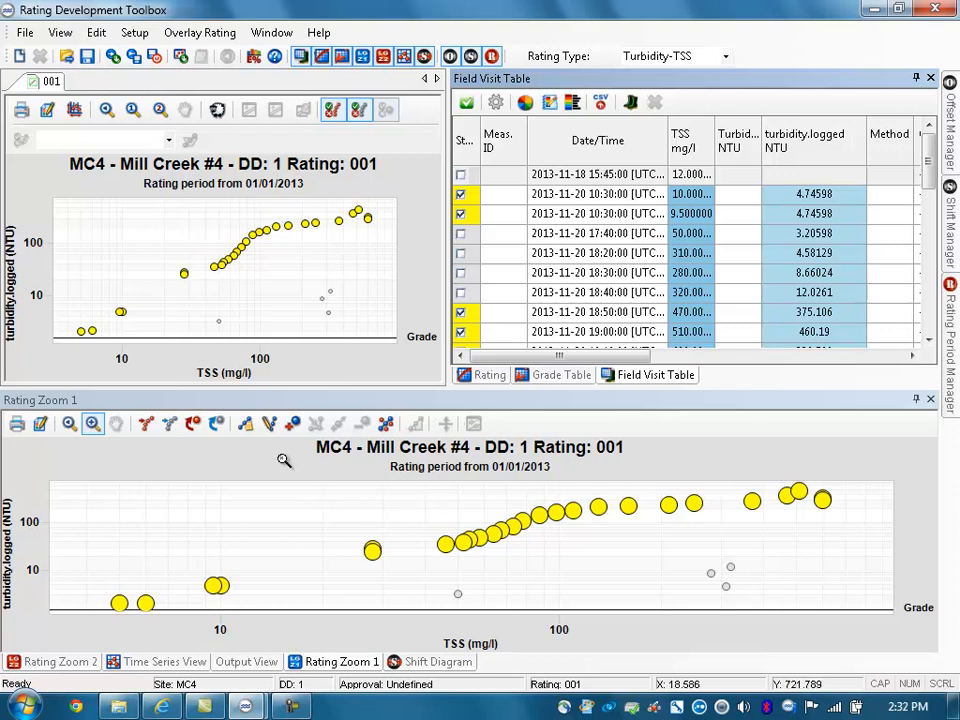
Step: Generate a rating curve from the full cluster of active calibration points in the Rating Zoom 1 plot
{"action": "left_click", "coordinate": [245, 423]}
{"action": "left_click", "coordinate": [464, 450]}
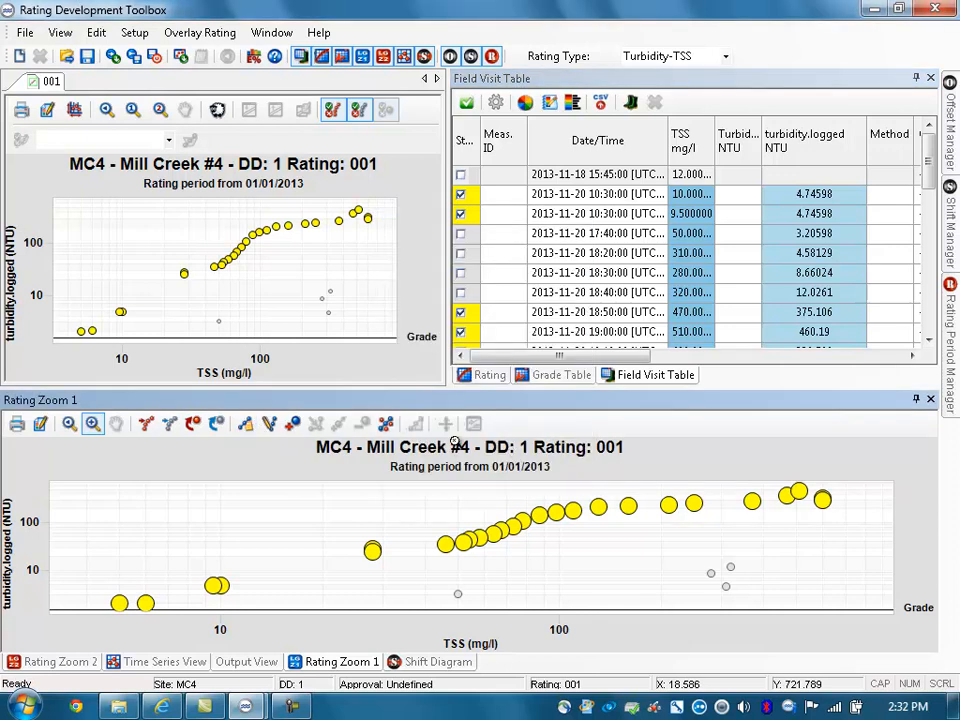
{"action": "left_click_drag", "start_coordinate": [83, 495], "coordinate": [857, 614]}
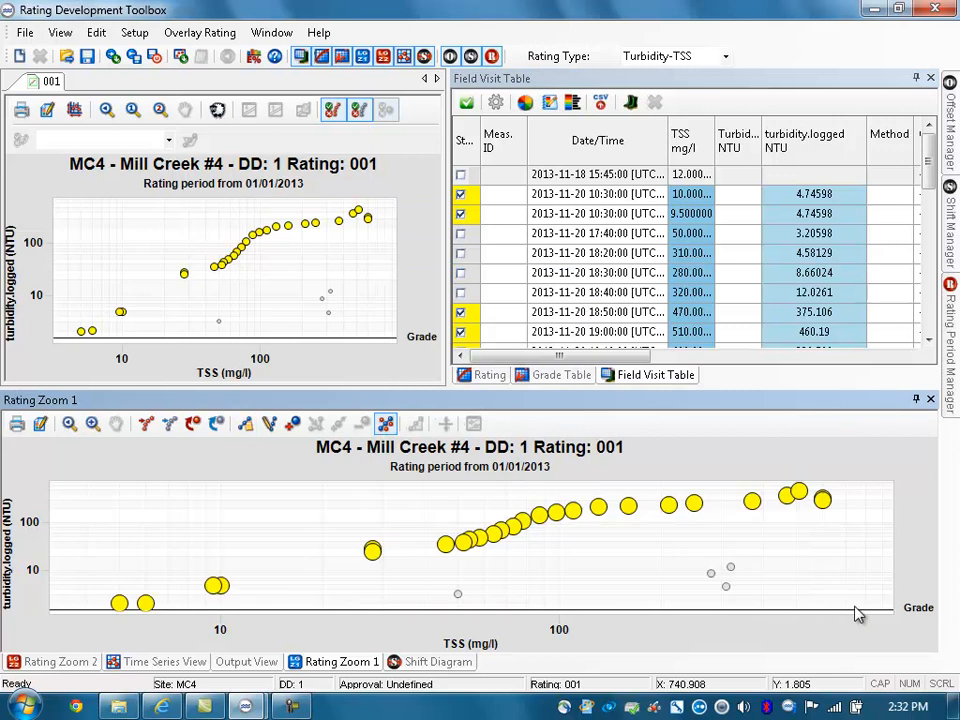
Step: Move rating curve points at the high-TSS end, slightly above 100 mg/l and near 10 mg/l closer to the calibration data
{"action": "left_click", "coordinate": [315, 423]}
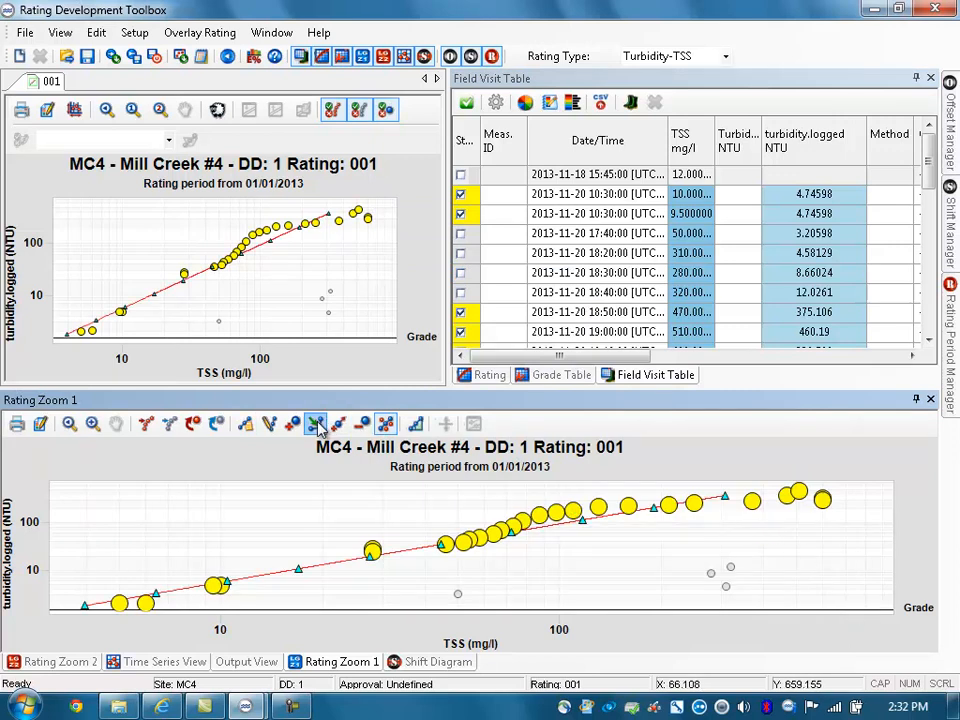
{"action": "left_click_drag", "start_coordinate": [802, 500], "coordinate": [830, 495]}
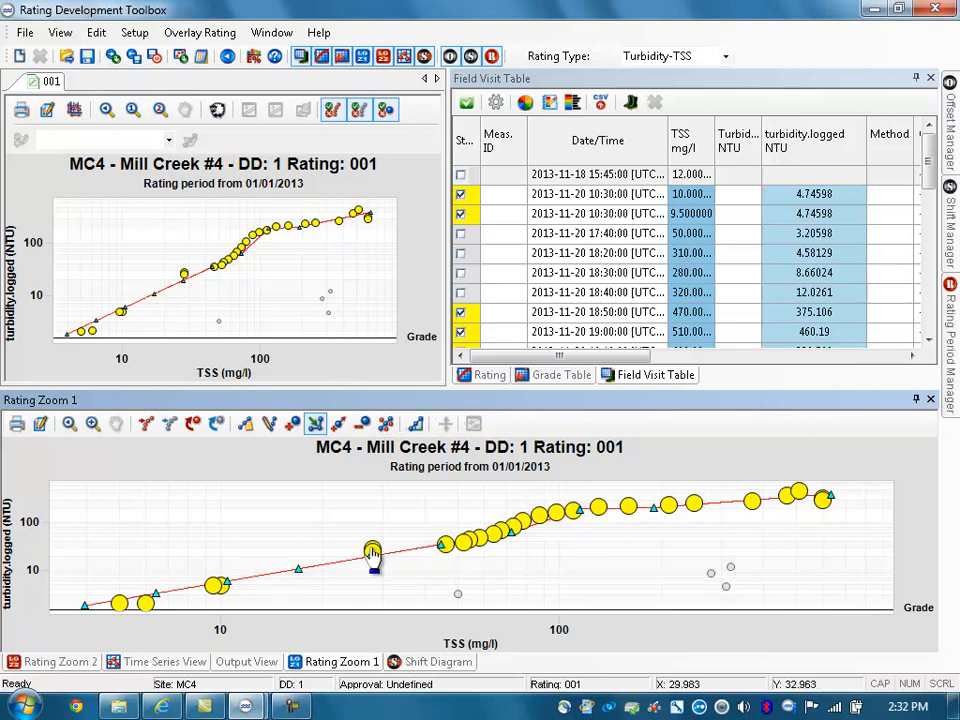
{"action": "left_click_drag", "start_coordinate": [228, 584], "coordinate": [227, 590]}
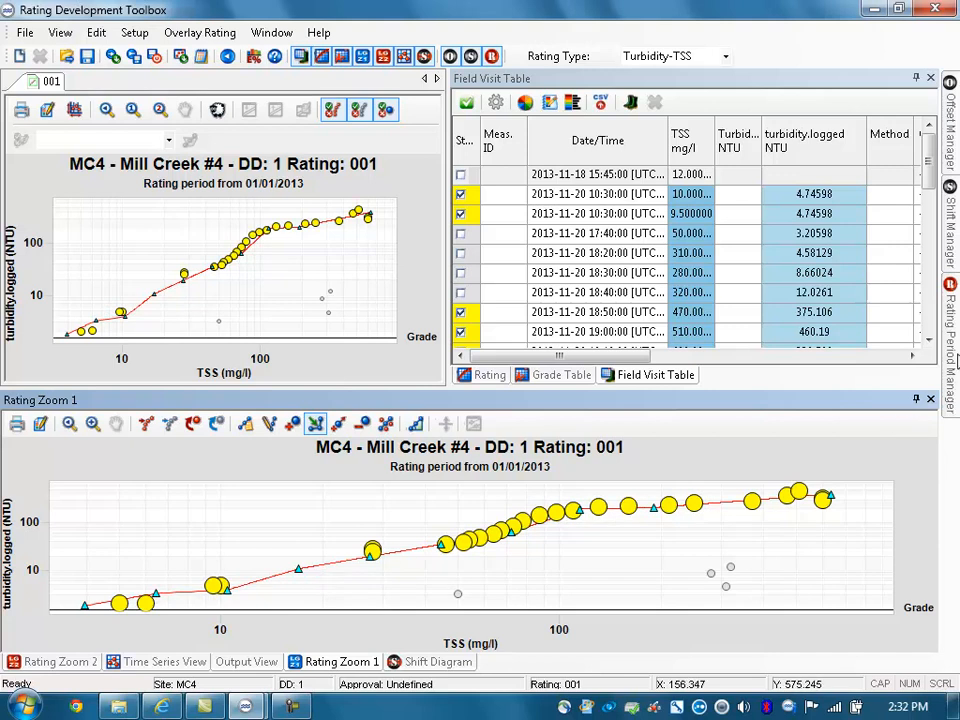
Step: Open the Rating Period Manager for the Turbidity-TSS rating
{"action": "mouse_move", "coordinate": [956, 362]}
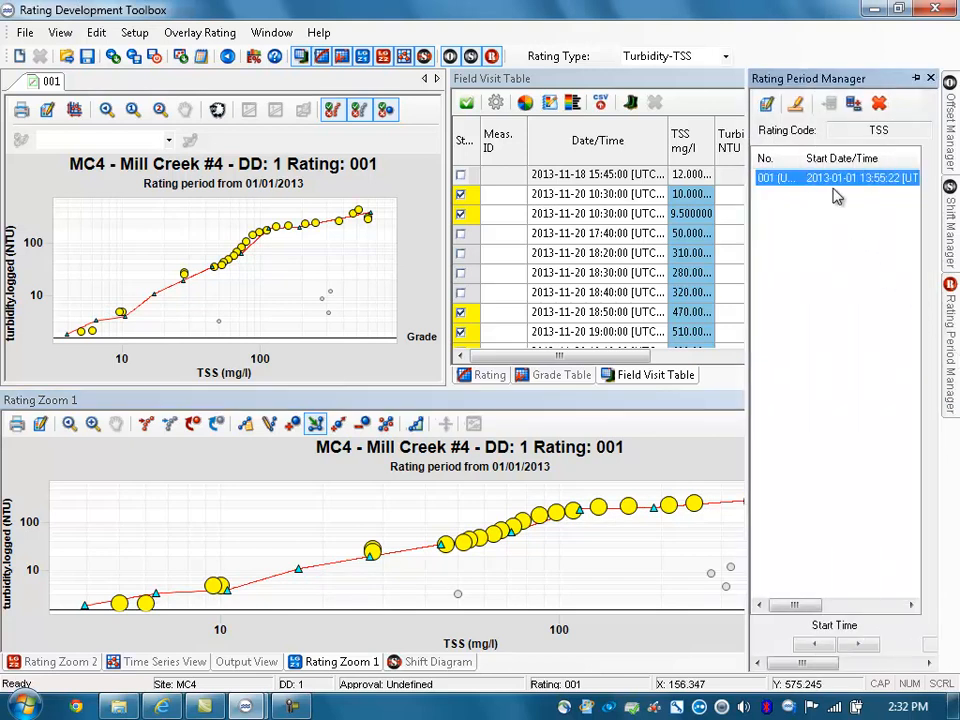